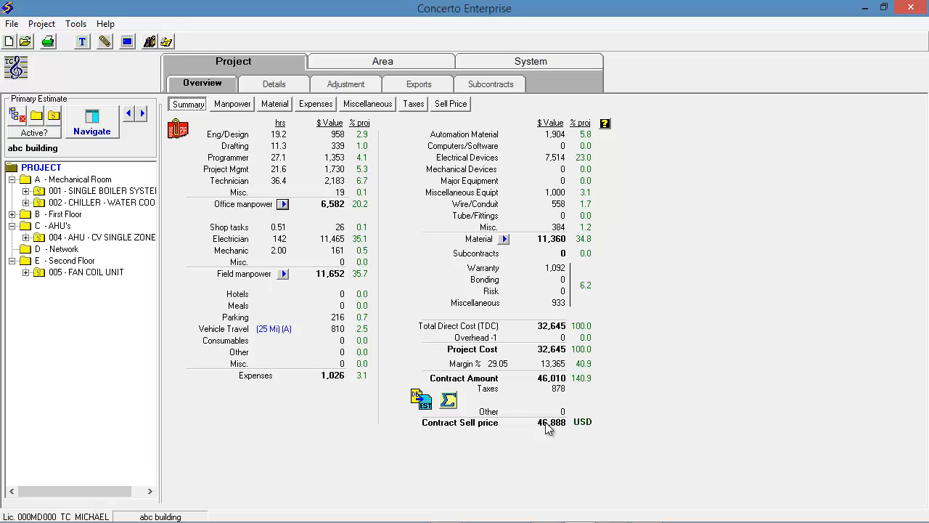
# Step: Review the project's office labor rates and the available rate templates, leaving them as they are
pyautogui.click(81, 42)
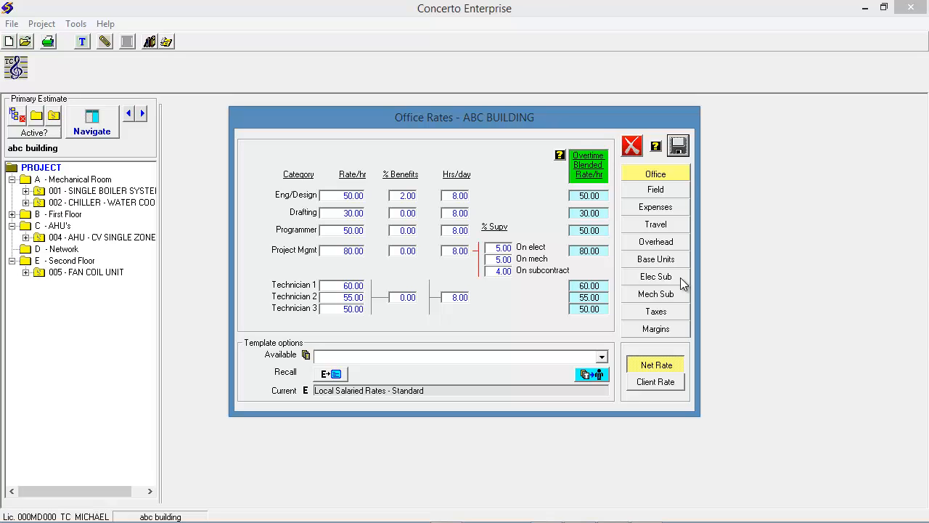
pyautogui.click(602, 357)
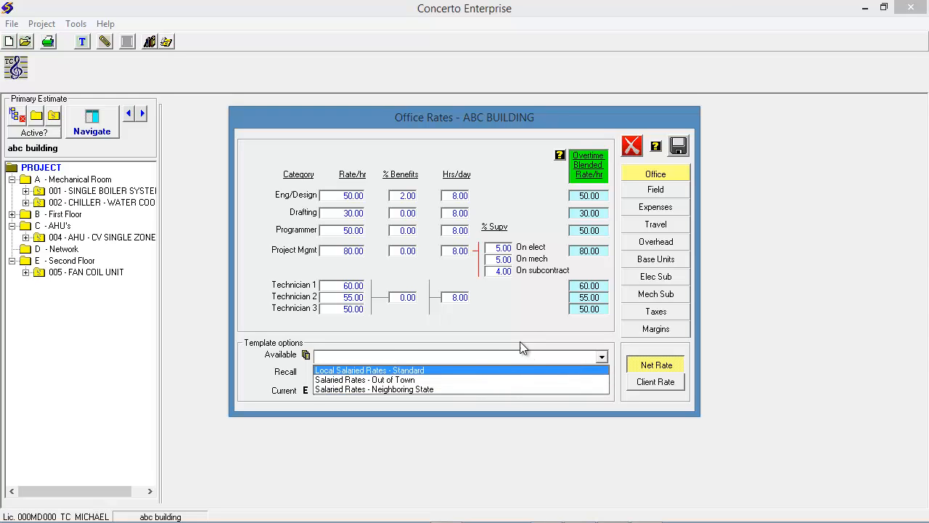
pyautogui.click(635, 148)
pyautogui.click(633, 147)
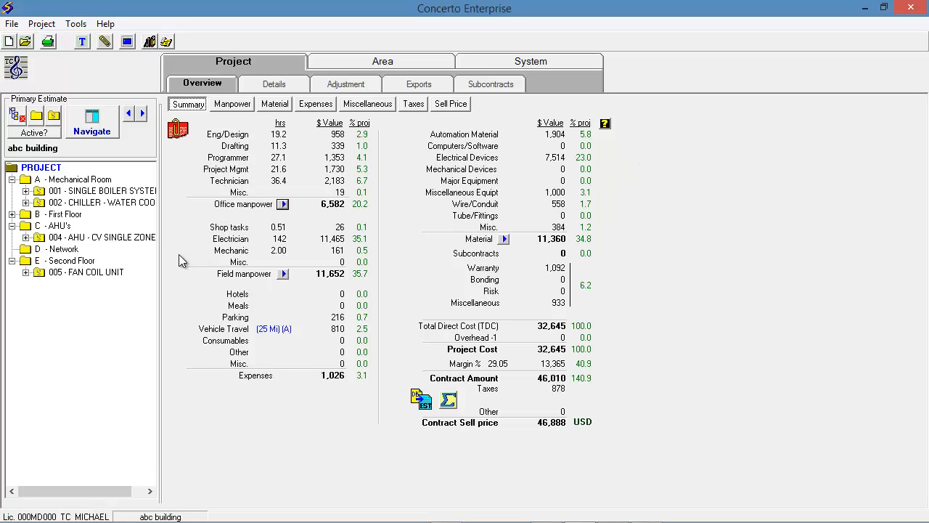
# Step: Browse the system library for VAV Boxes and their duct configuration options, and return to the estimate without adding a system
pyautogui.click(92, 137)
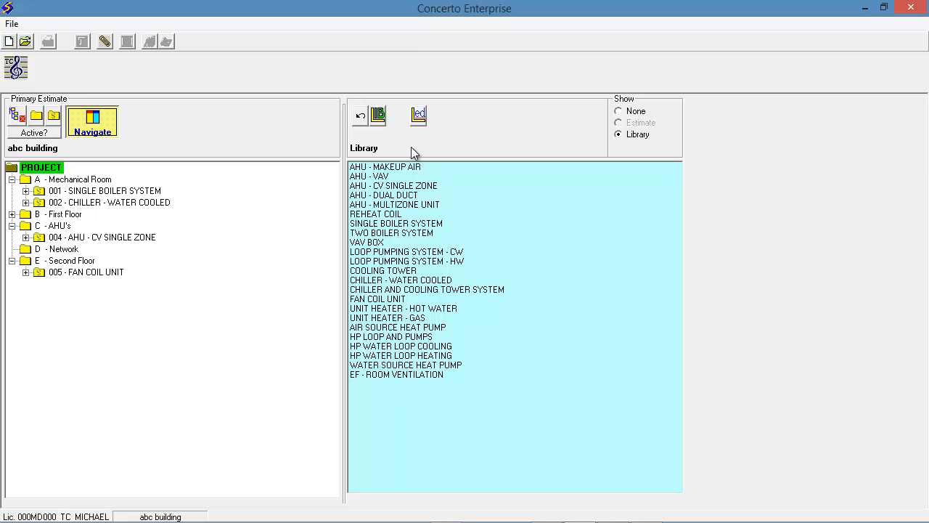
pyautogui.click(381, 121)
pyautogui.click(190, 158)
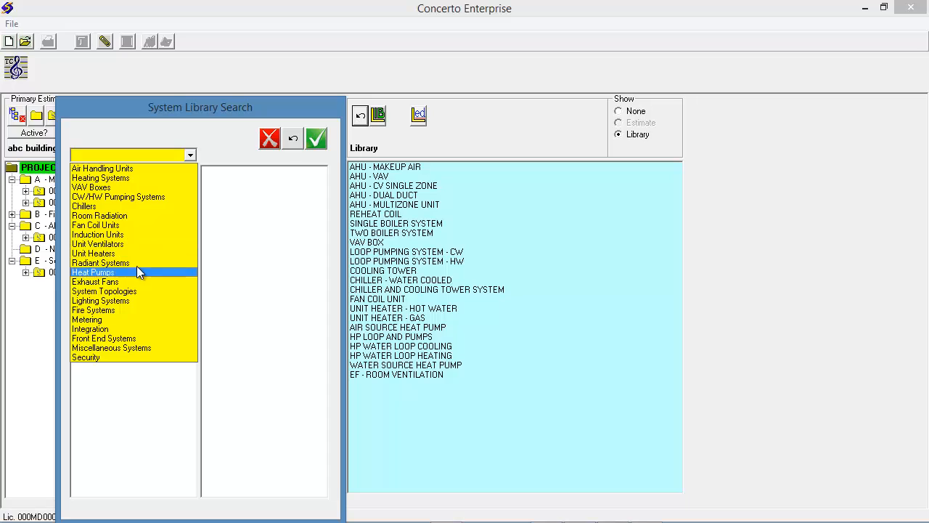
pyautogui.click(121, 188)
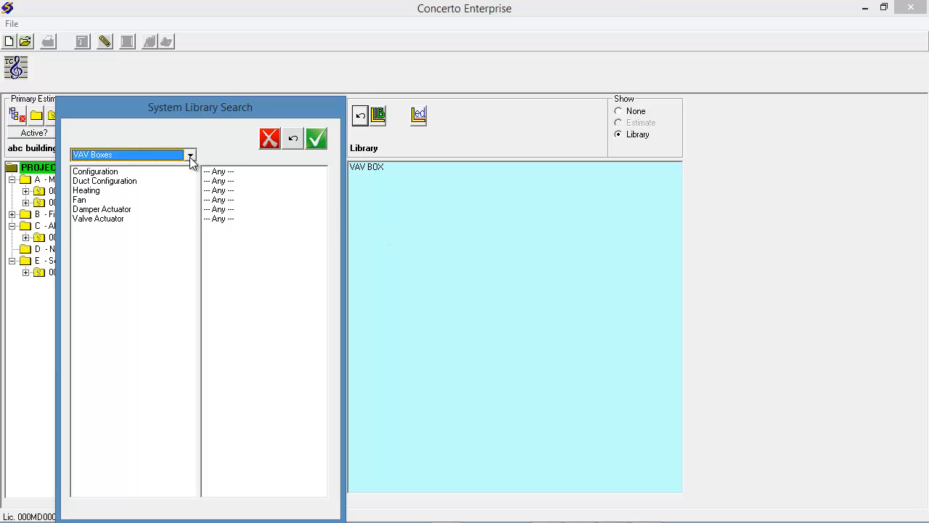
pyautogui.click(141, 182)
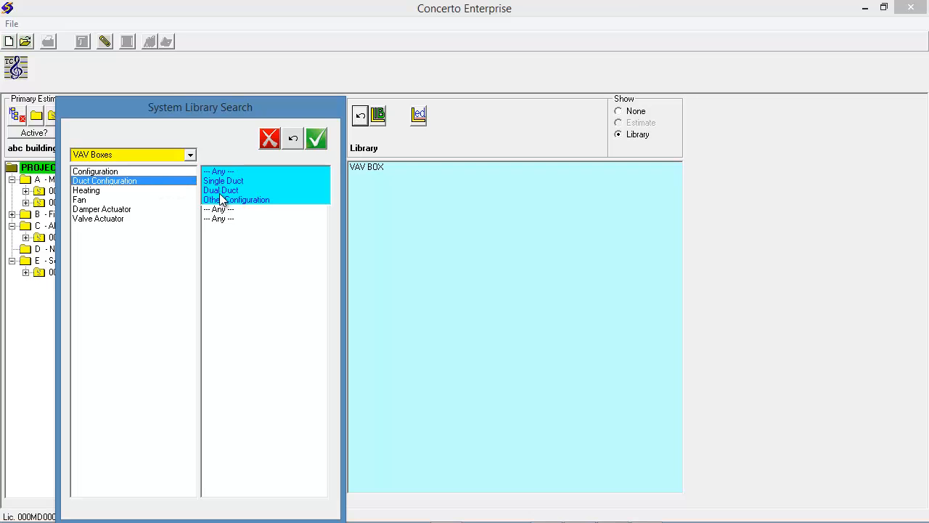
pyautogui.click(221, 173)
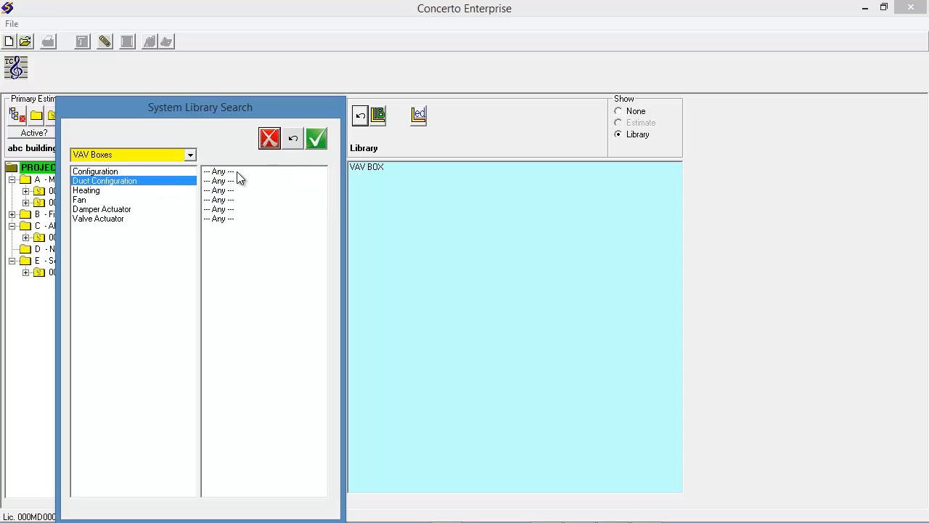
pyautogui.click(269, 139)
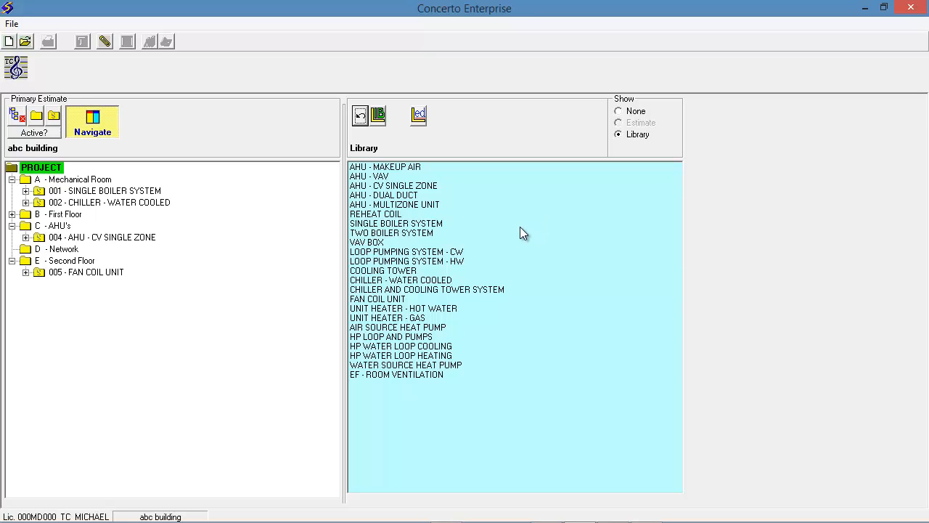
pyautogui.click(102, 129)
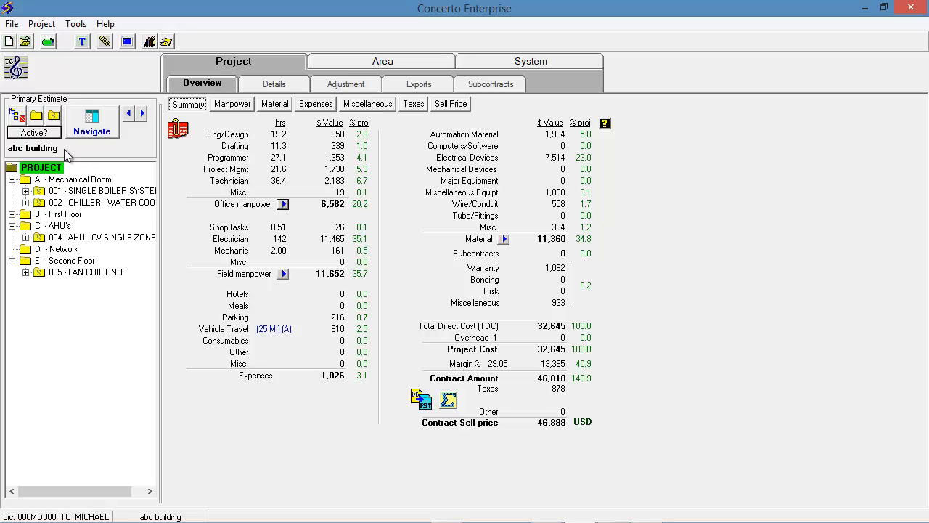
# Step: Add a new system named VAV Box to the E - Second Floor area
pyautogui.click(27, 265)
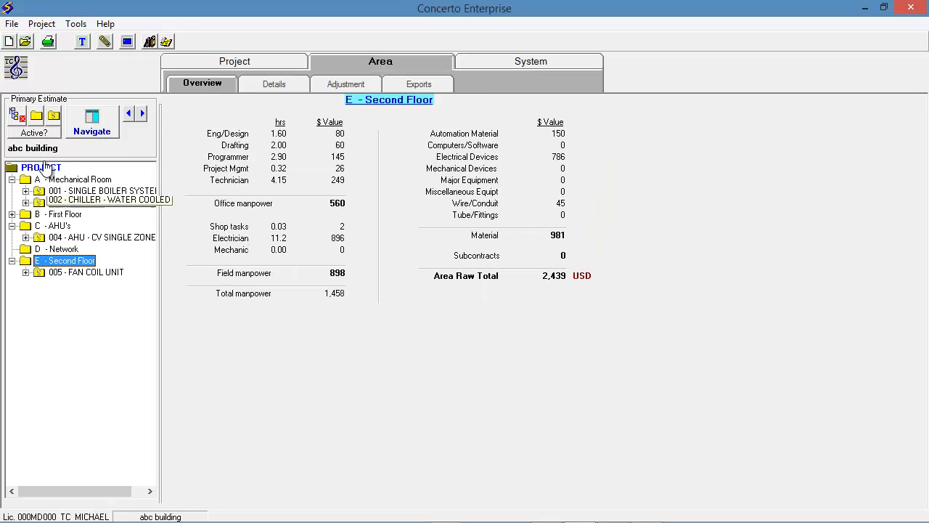
pyautogui.click(53, 118)
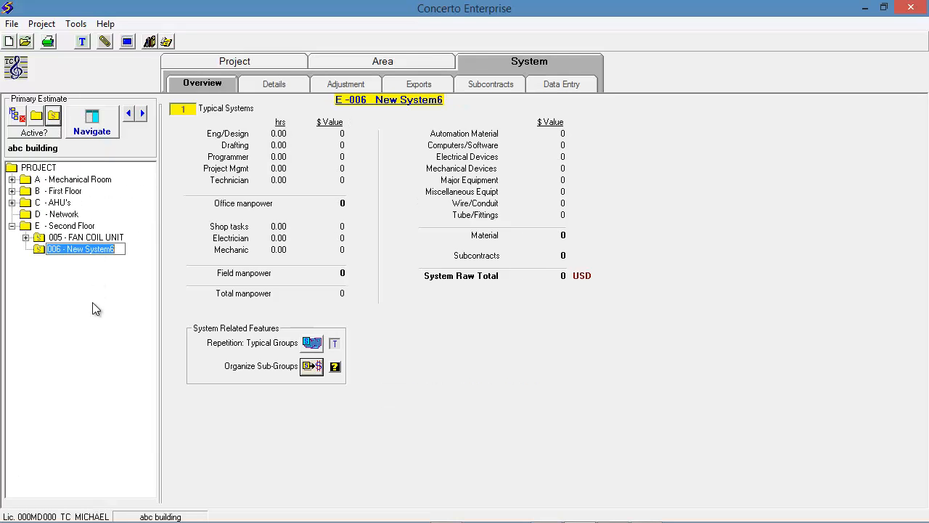
pyautogui.write('VAV Box')
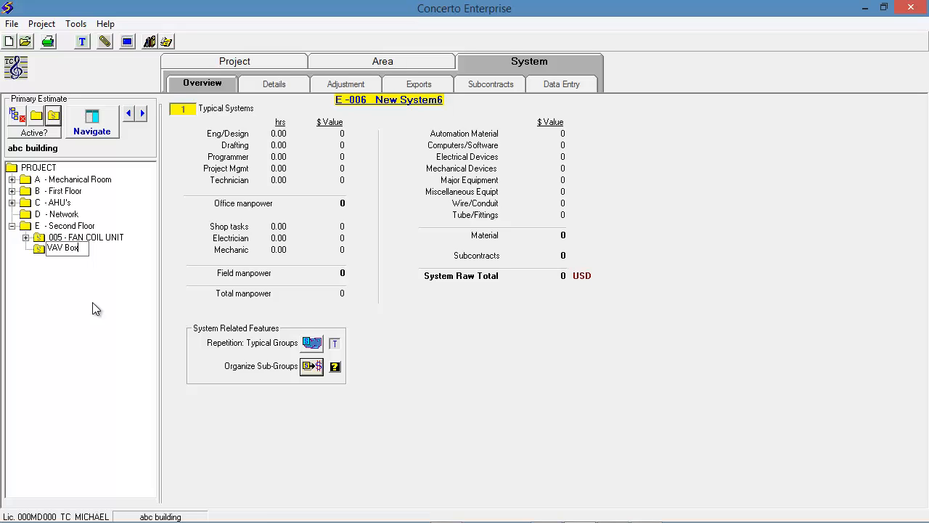
pyautogui.press('Return')
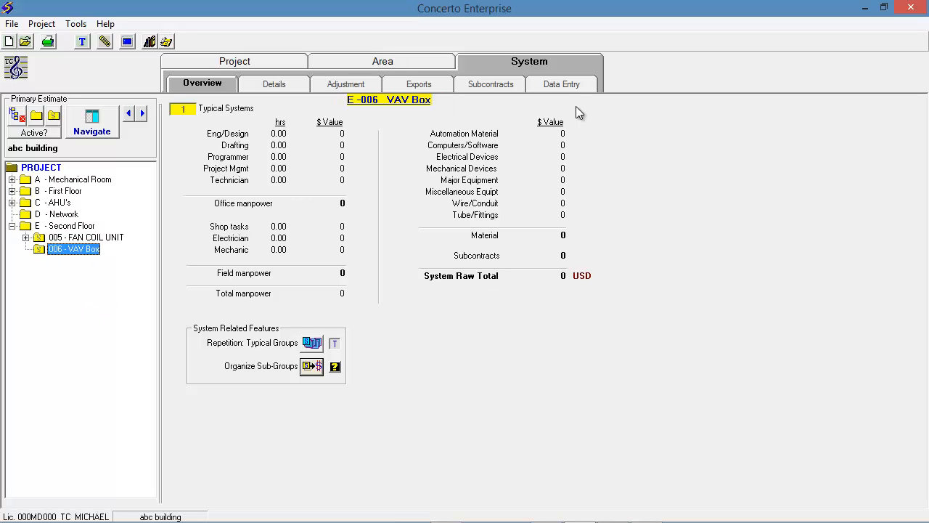
# Step: Assign the VAV box system type to the new VAV Box system and check the area and project cost overviews
pyautogui.click(565, 84)
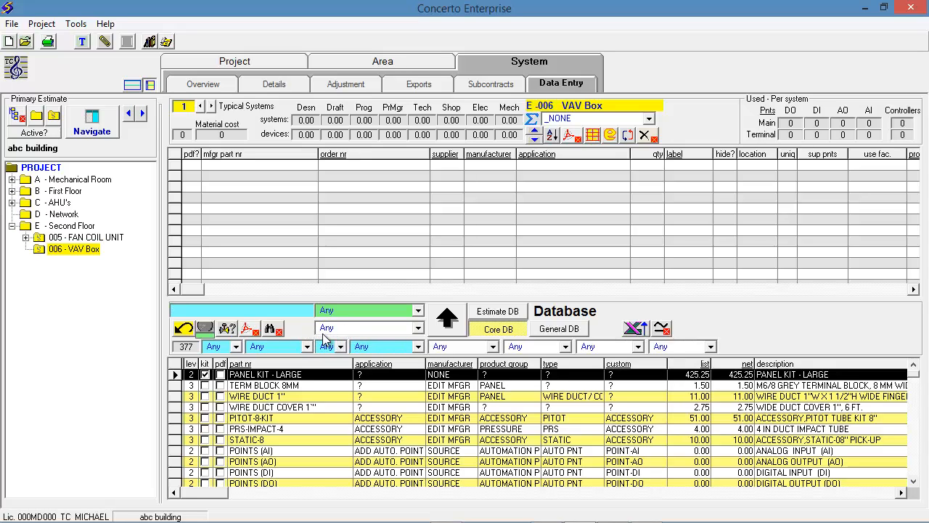
pyautogui.press('Down')
pyautogui.press('Down')
pyautogui.press('Down')
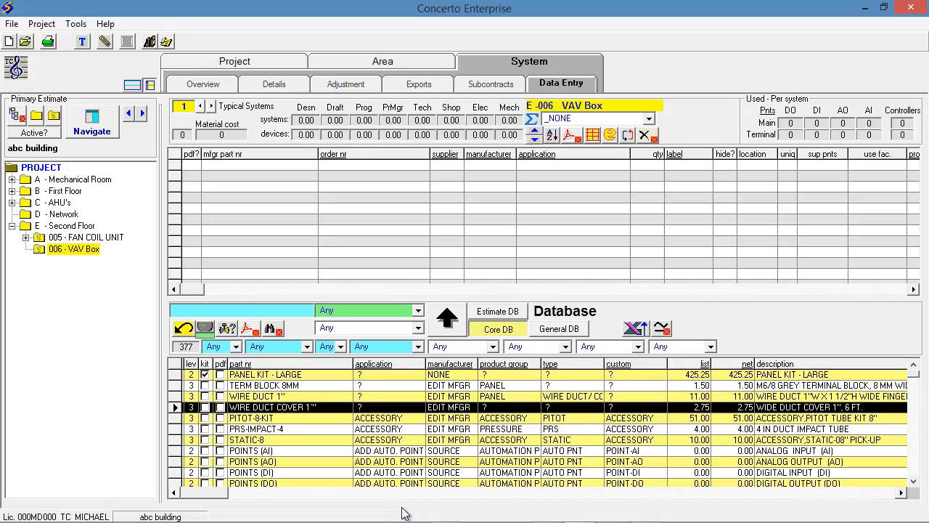
pyautogui.moveTo(407, 519)
pyautogui.click(648, 119)
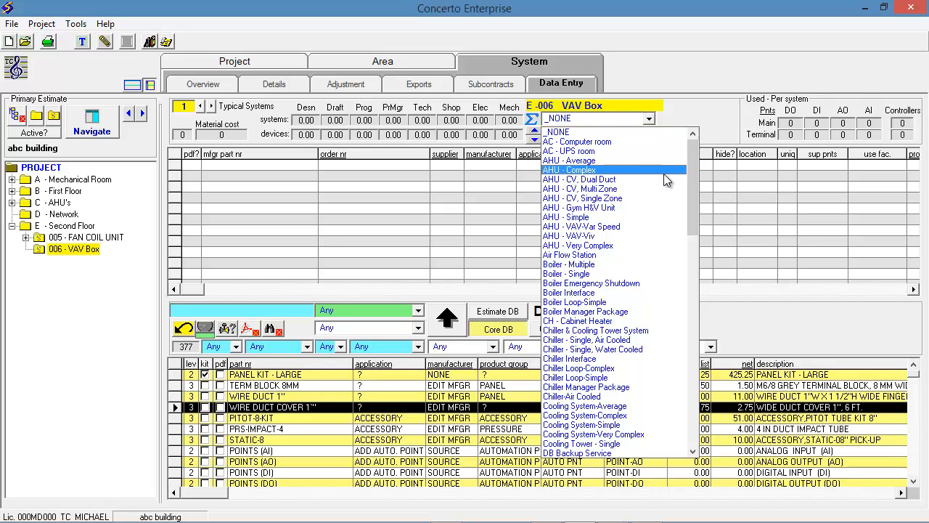
pyautogui.moveTo(694, 180); pyautogui.dragTo(688, 393)
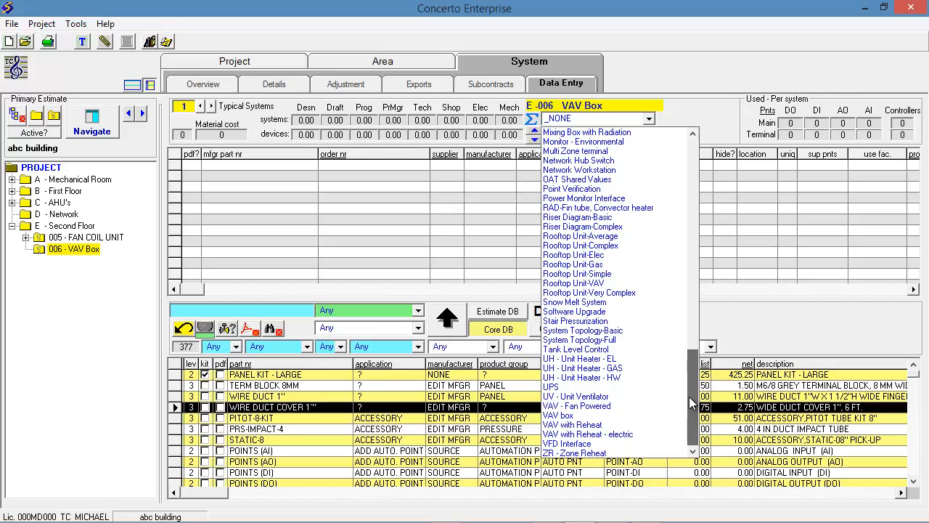
pyautogui.click(584, 416)
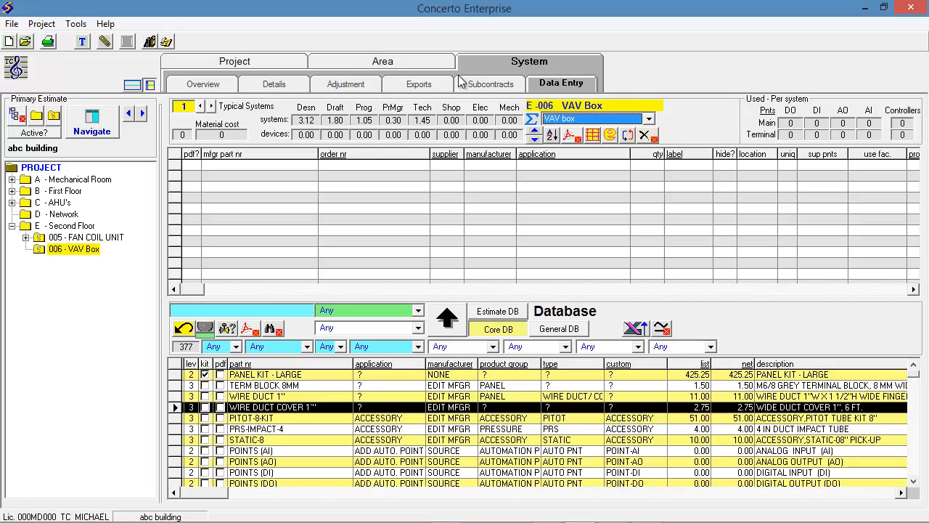
pyautogui.click(396, 64)
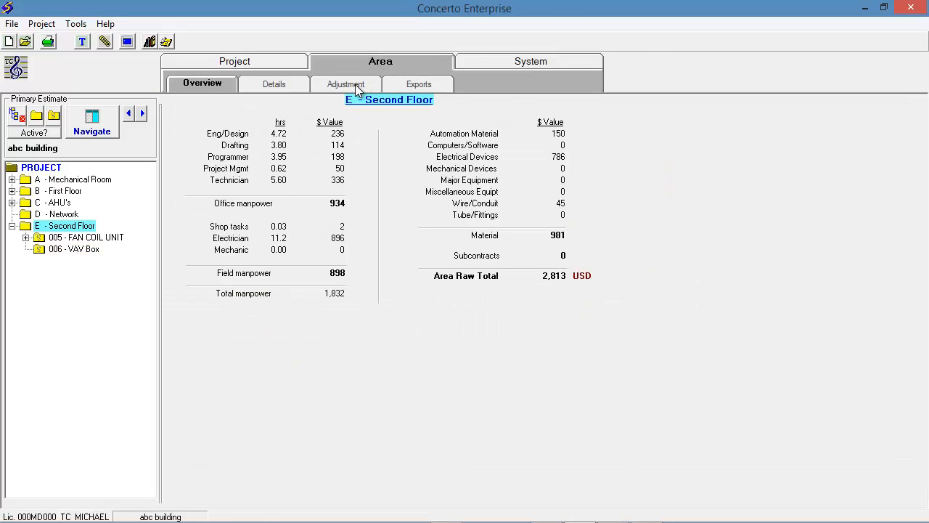
pyautogui.click(277, 62)
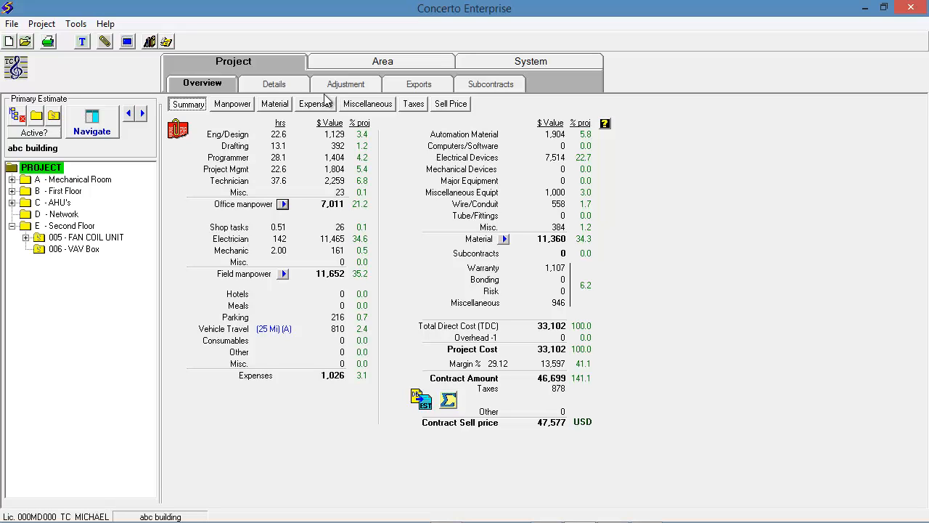
# Step: Set the number of typical systems for 003 - VAV BOX on the First Floor to 25
pyautogui.click(12, 191)
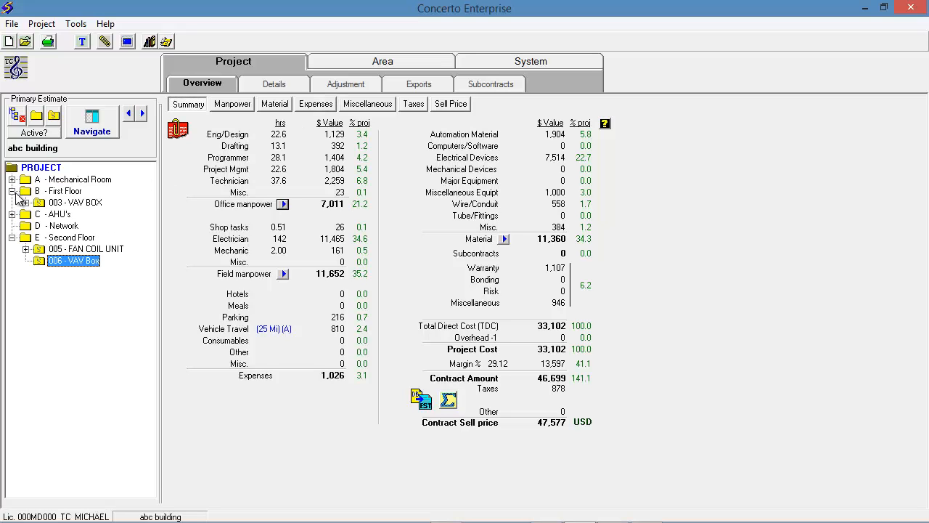
pyautogui.moveTo(47, 204); pyautogui.dragTo(48, 204)
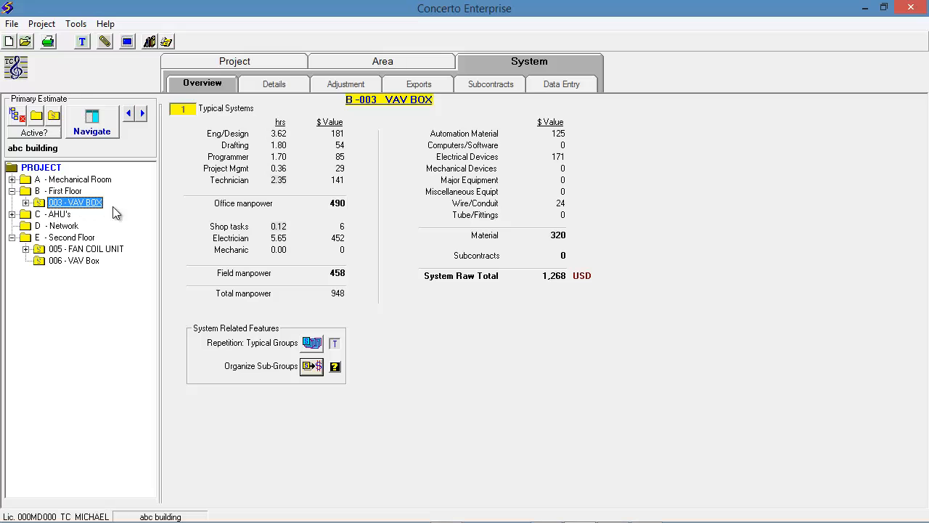
pyautogui.click(535, 91)
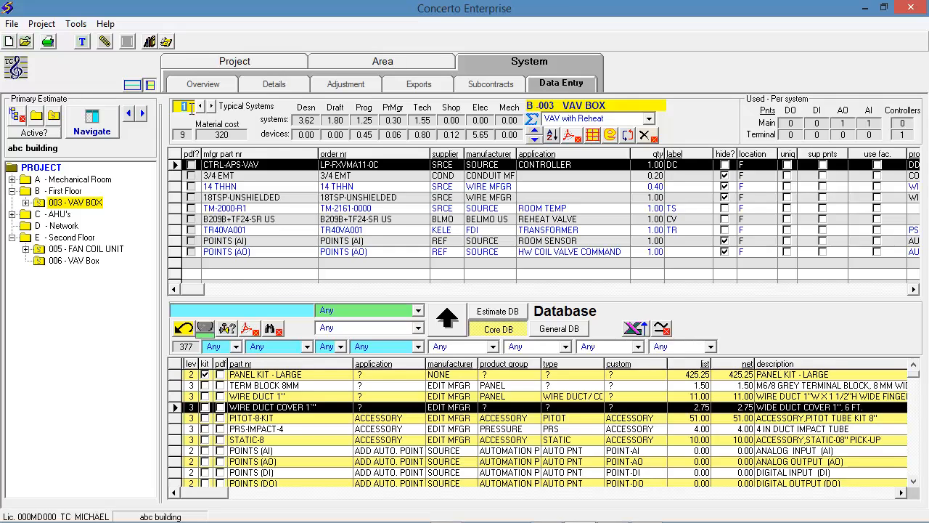
pyautogui.write('25')
pyautogui.click(233, 186)
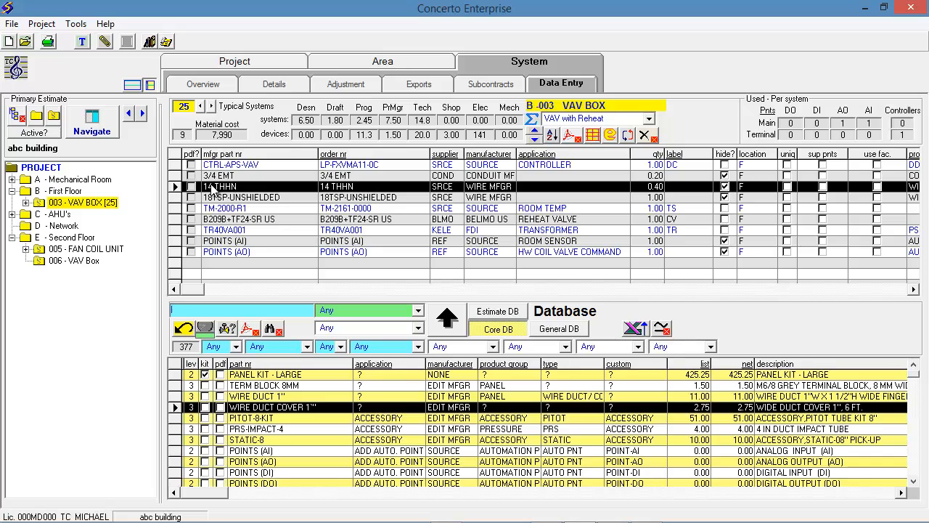
# Step: Try deactivating the C - AHU's area and its 004 - AHU - CV SINGLE ZONE system in the project's activation settings
pyautogui.click(46, 134)
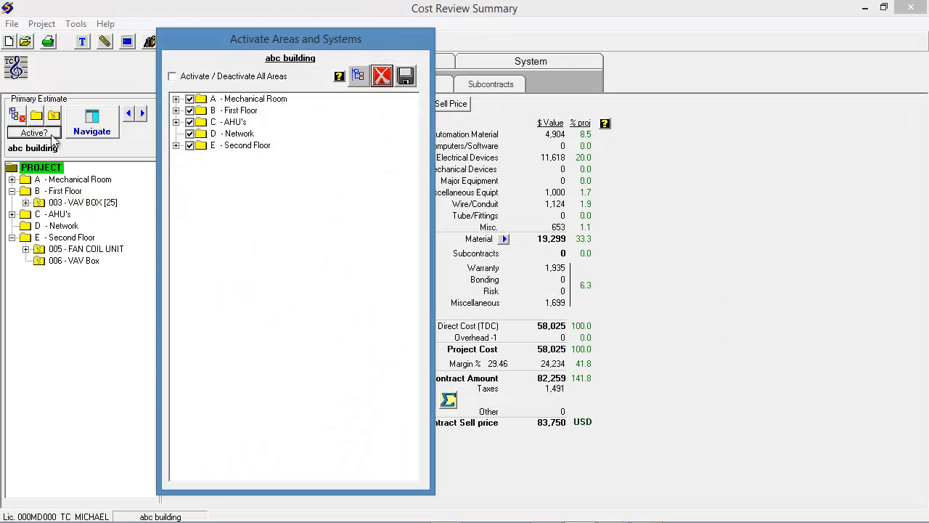
pyautogui.click(358, 77)
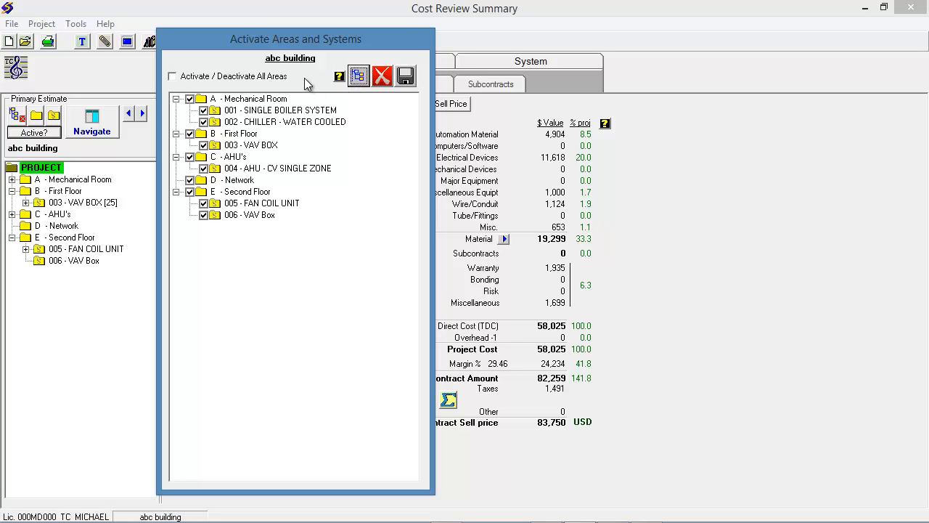
pyautogui.click(189, 157)
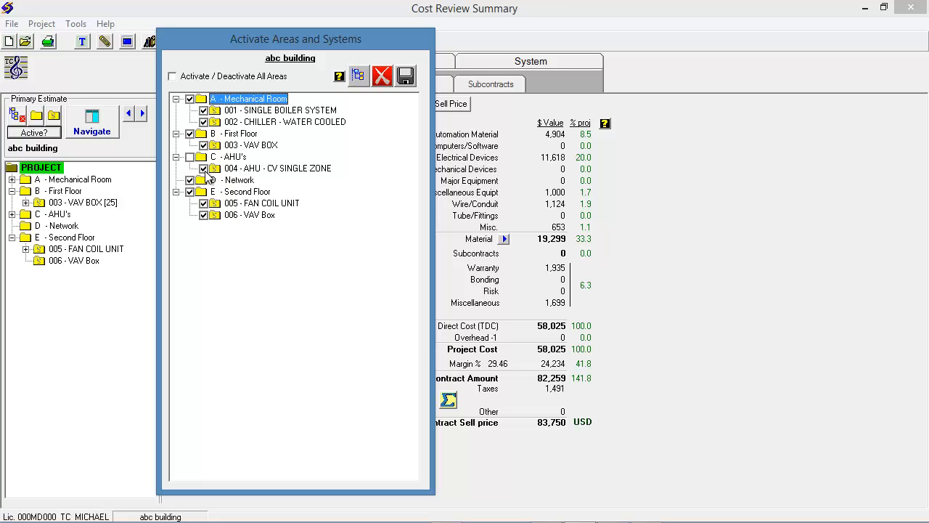
pyautogui.click(204, 169)
pyautogui.click(190, 157)
pyautogui.click(405, 78)
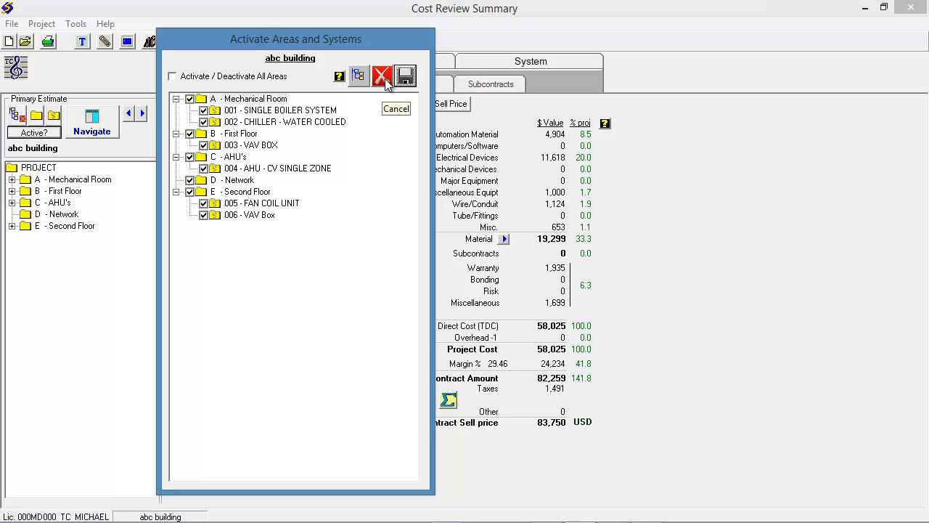
pyautogui.click(384, 77)
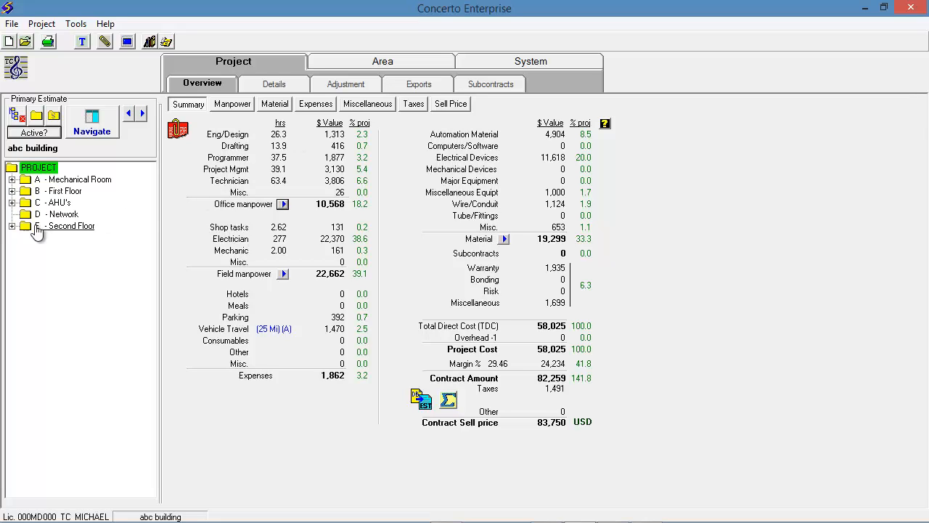
# Step: Filter the parts database for the Second Floor's 006 - VAV Box system to product group CONTROLLER and subtype TERMINAL UNIT
pyautogui.click(12, 226)
pyautogui.click(58, 248)
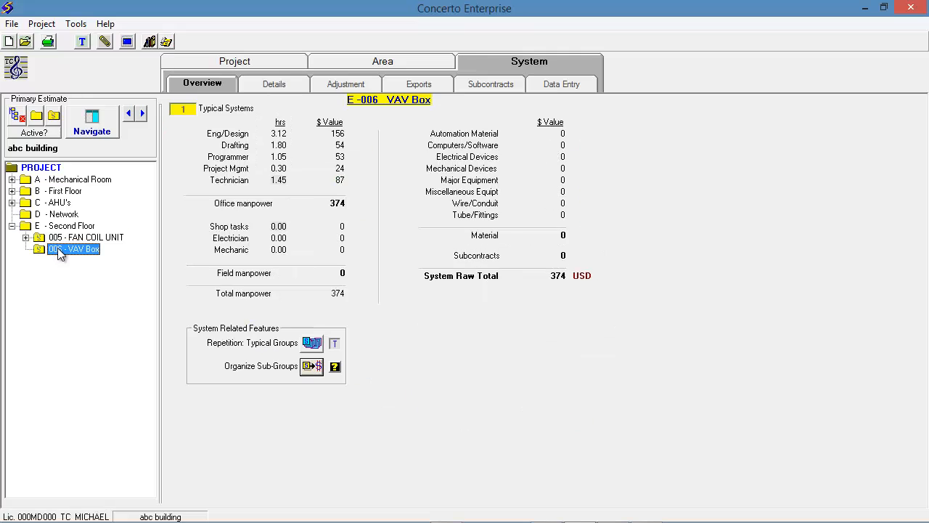
pyautogui.click(574, 84)
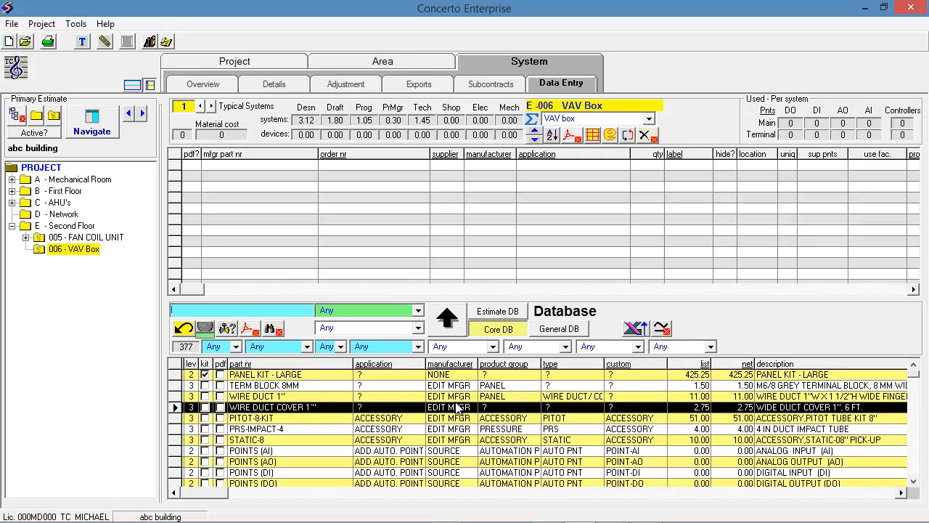
pyautogui.click(493, 347)
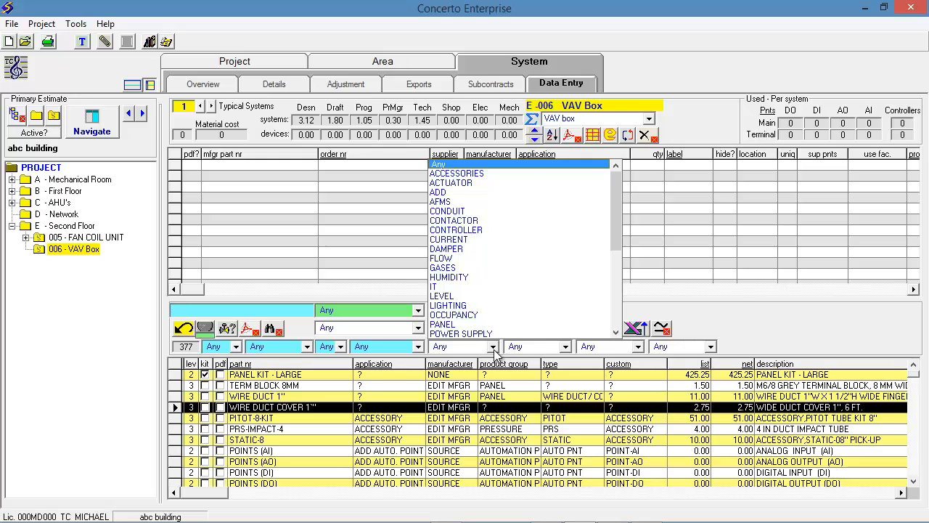
pyautogui.click(482, 229)
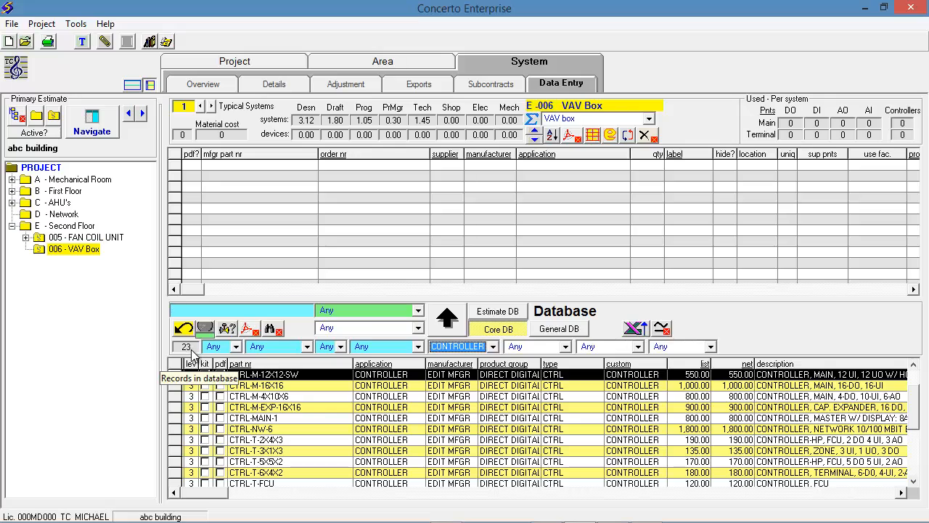
pyautogui.click(565, 349)
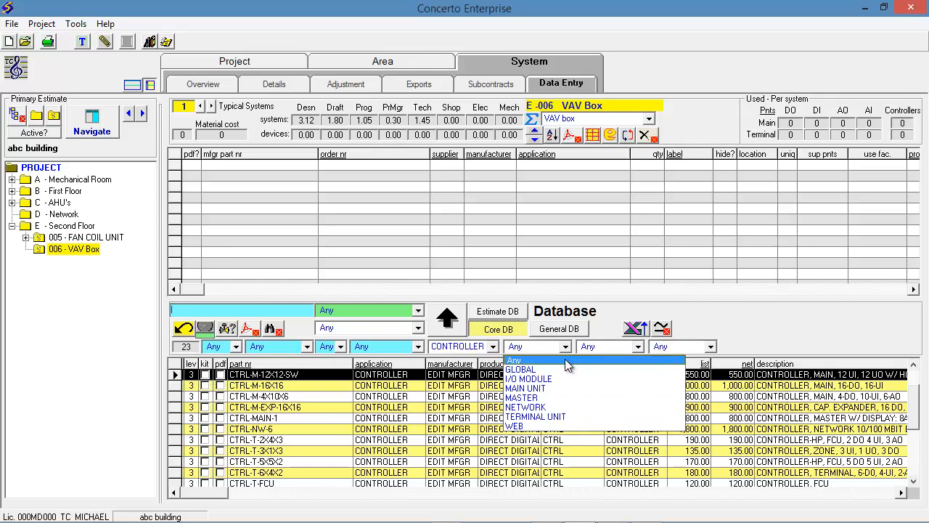
pyautogui.click(567, 417)
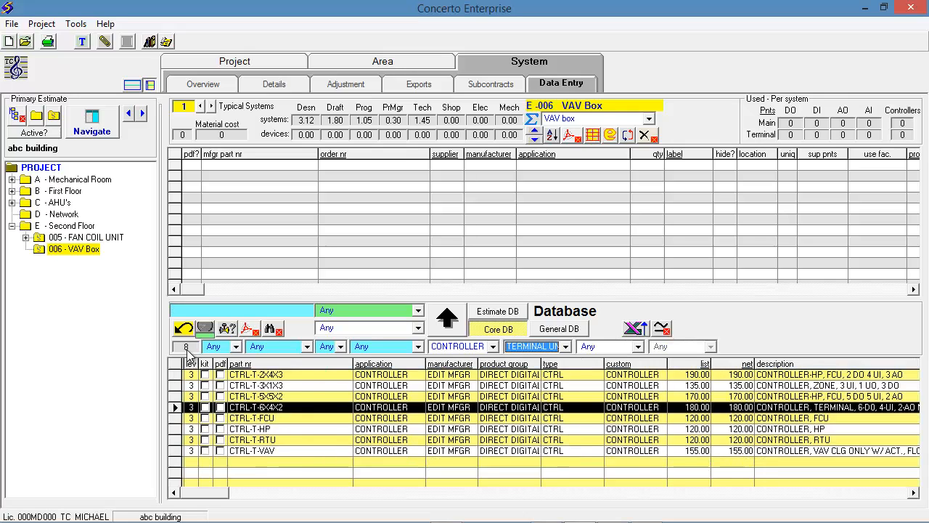
# Step: Add the CTRL-T-VAV controller to the 006 - VAV Box system and reset the database filters
pyautogui.click(273, 452)
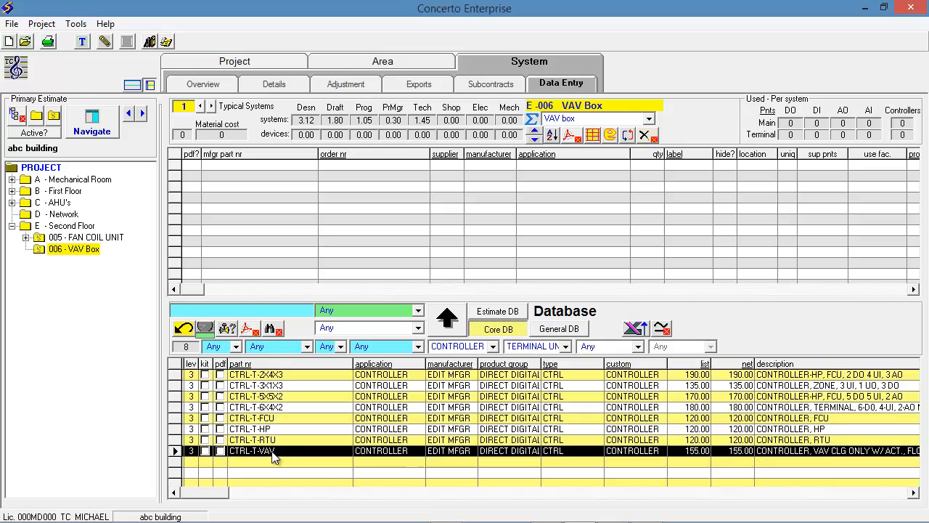
pyautogui.moveTo(273, 451); pyautogui.dragTo(315, 239)
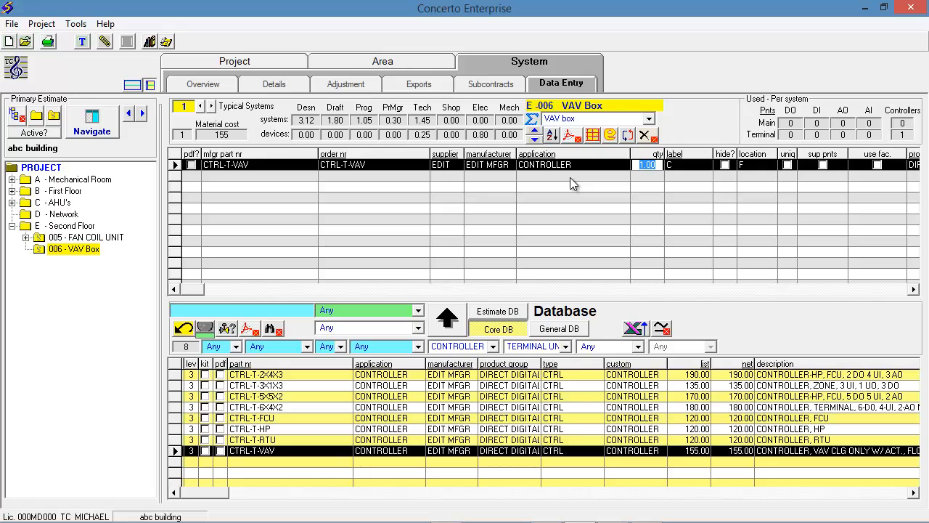
pyautogui.click(183, 328)
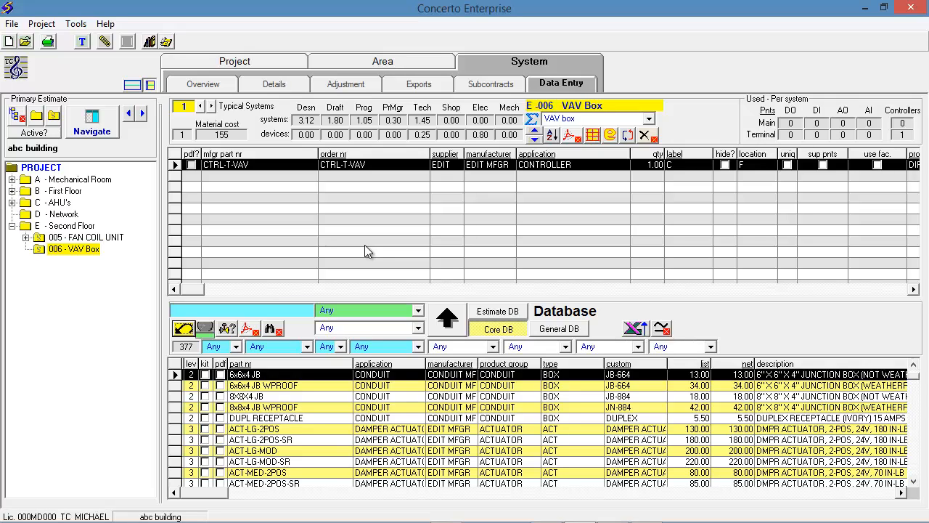
# Step: Filter parts to TEMP SENSOR ROOM, sort them by net price, add the T-R-TH room thermistor to 006 - VAV Box, and reset the filters
pyautogui.click(418, 310)
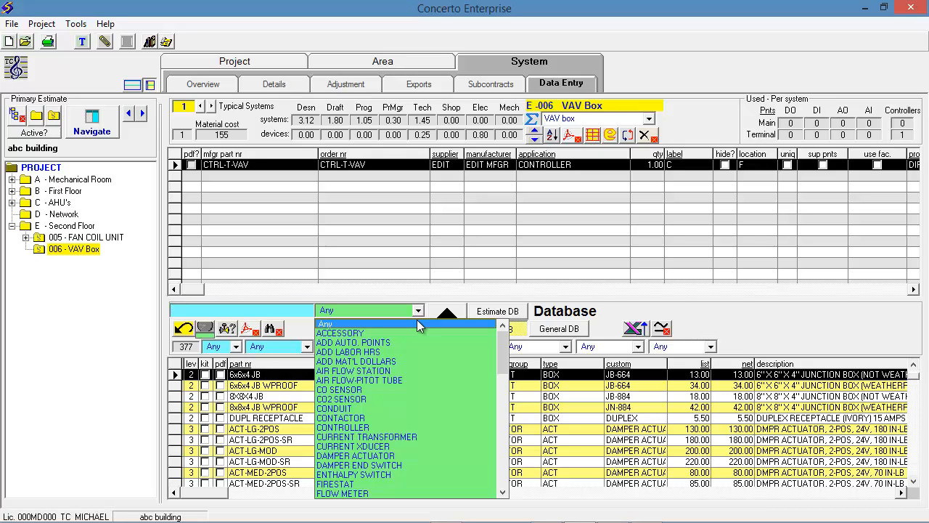
pyautogui.moveTo(501, 342); pyautogui.dragTo(501, 435)
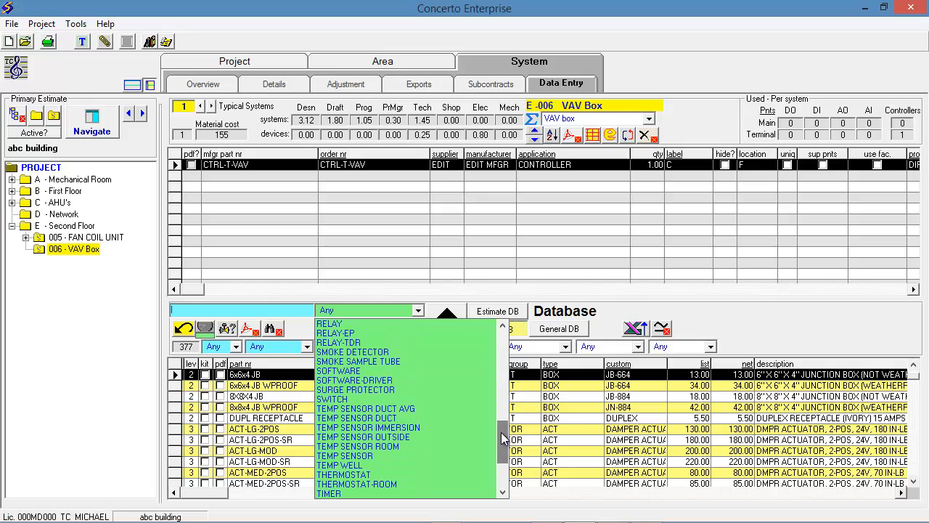
pyautogui.click(368, 448)
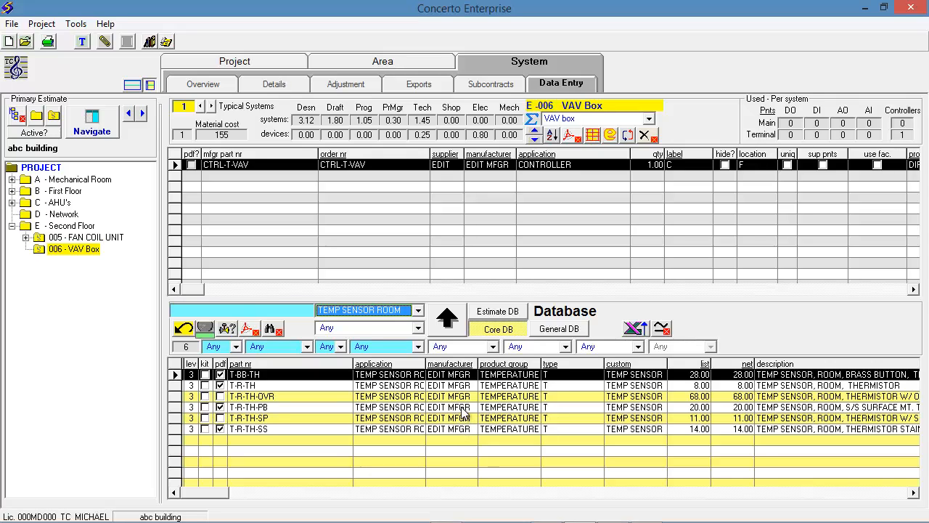
pyautogui.click(748, 364)
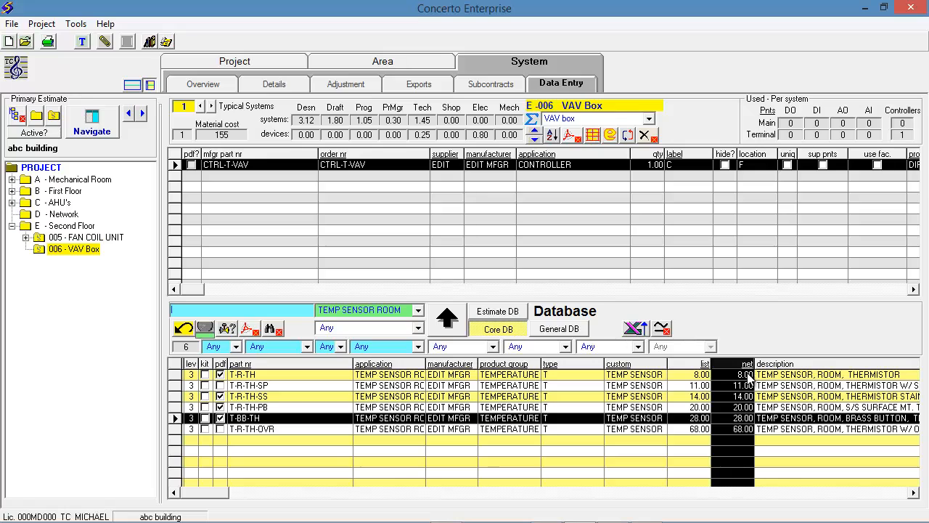
pyautogui.click(766, 376)
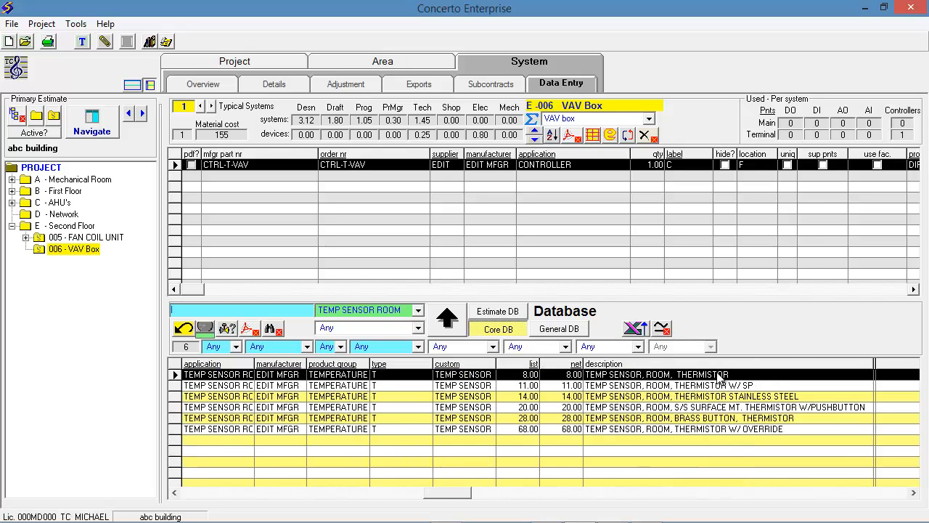
pyautogui.click(447, 324)
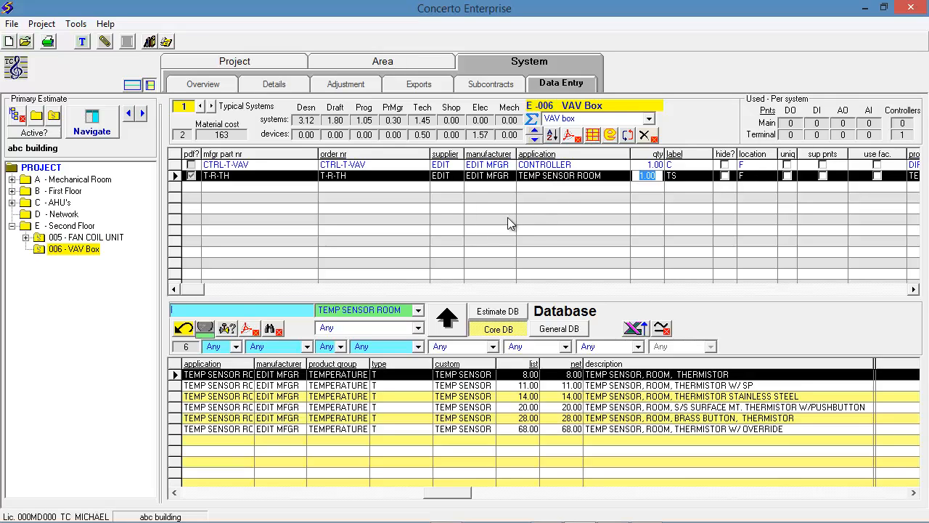
pyautogui.click(186, 328)
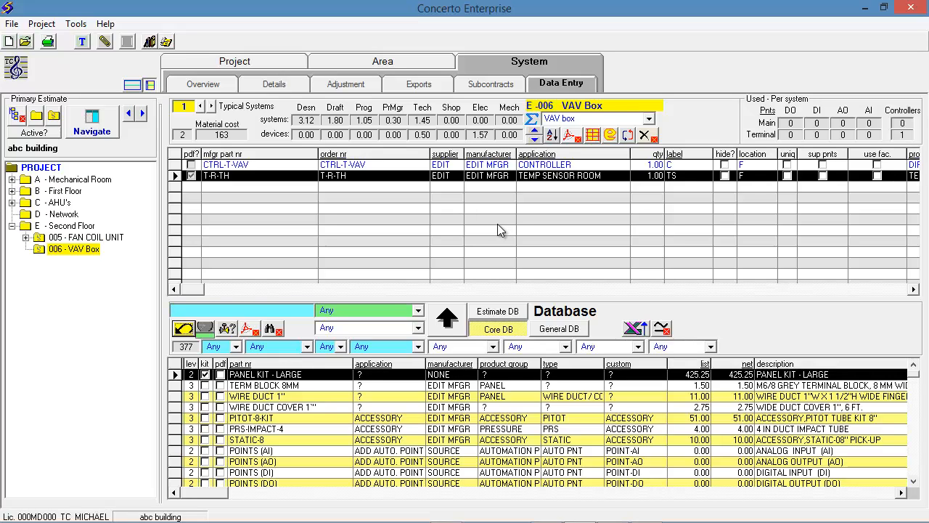
# Step: Review the VAV Box and project cost overviews, the available reports and the project's valve schedule export
pyautogui.click(234, 85)
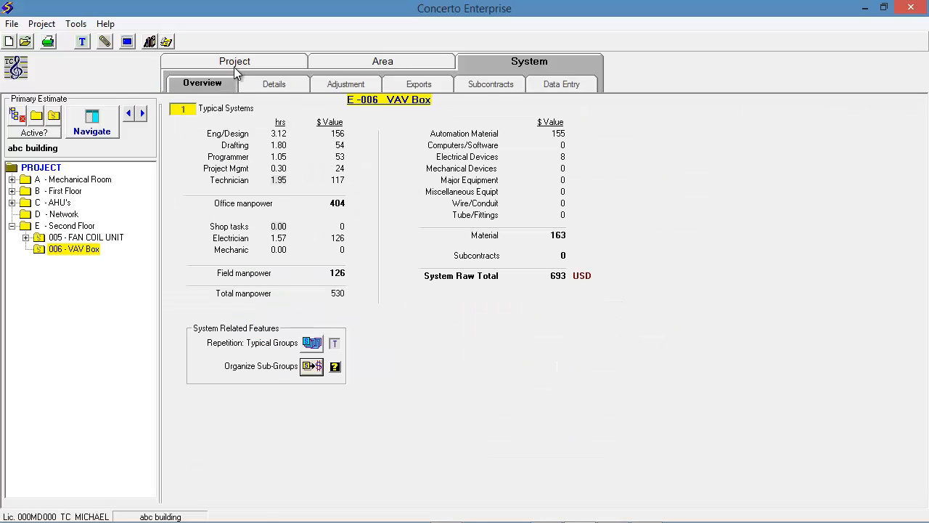
pyautogui.click(234, 62)
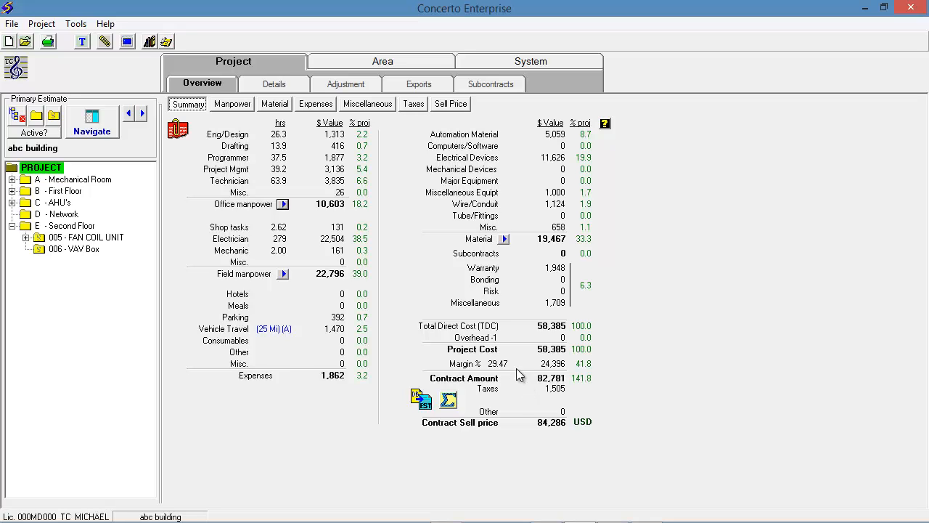
pyautogui.click(49, 42)
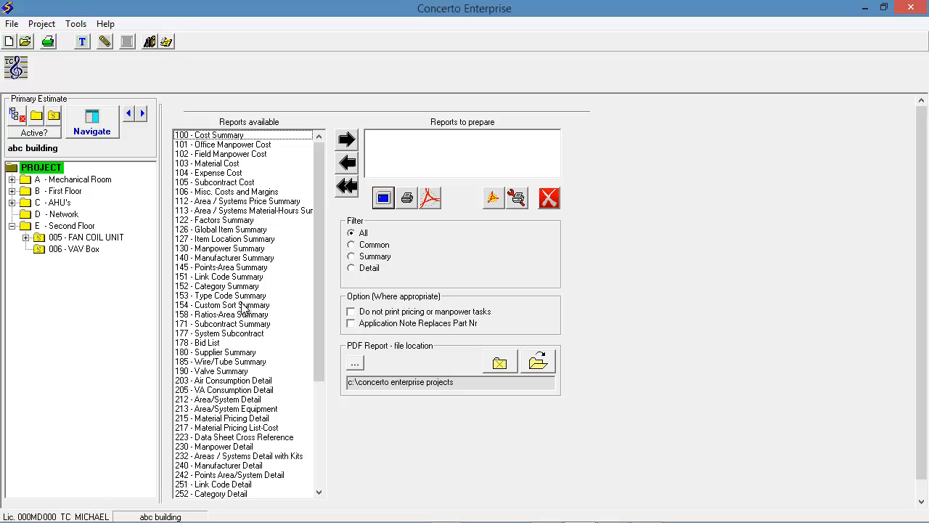
pyautogui.click(546, 204)
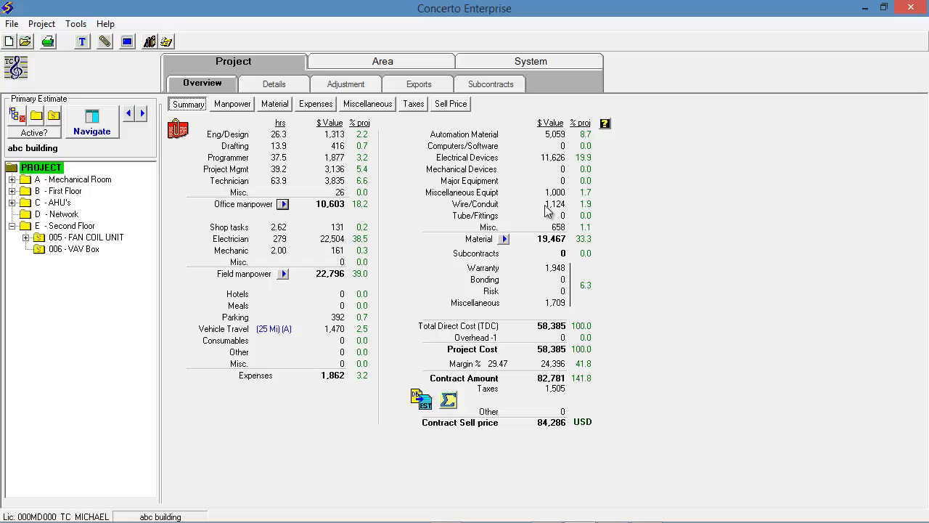
pyautogui.click(443, 84)
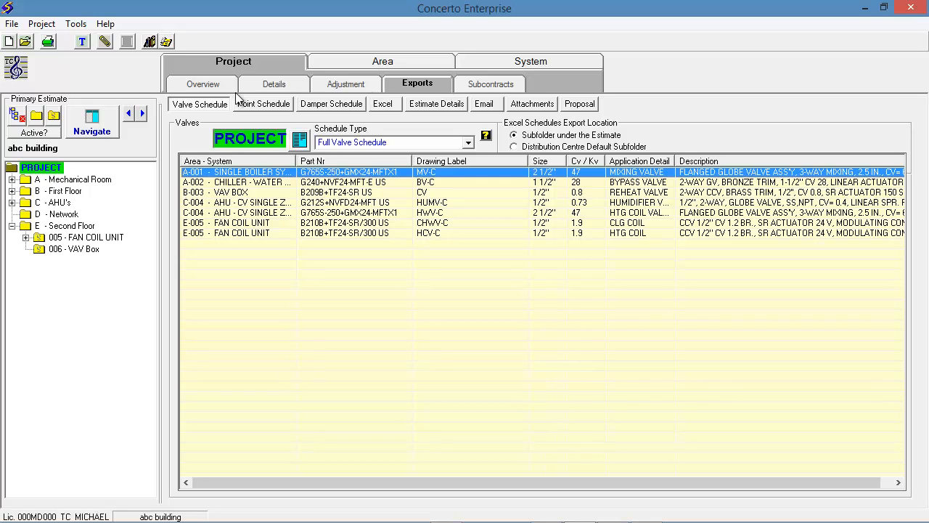
pyautogui.click(204, 85)
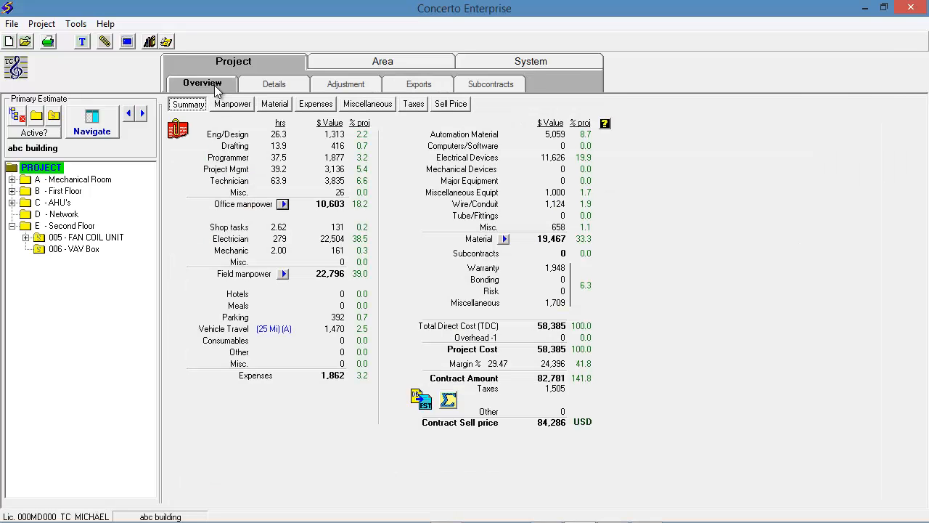